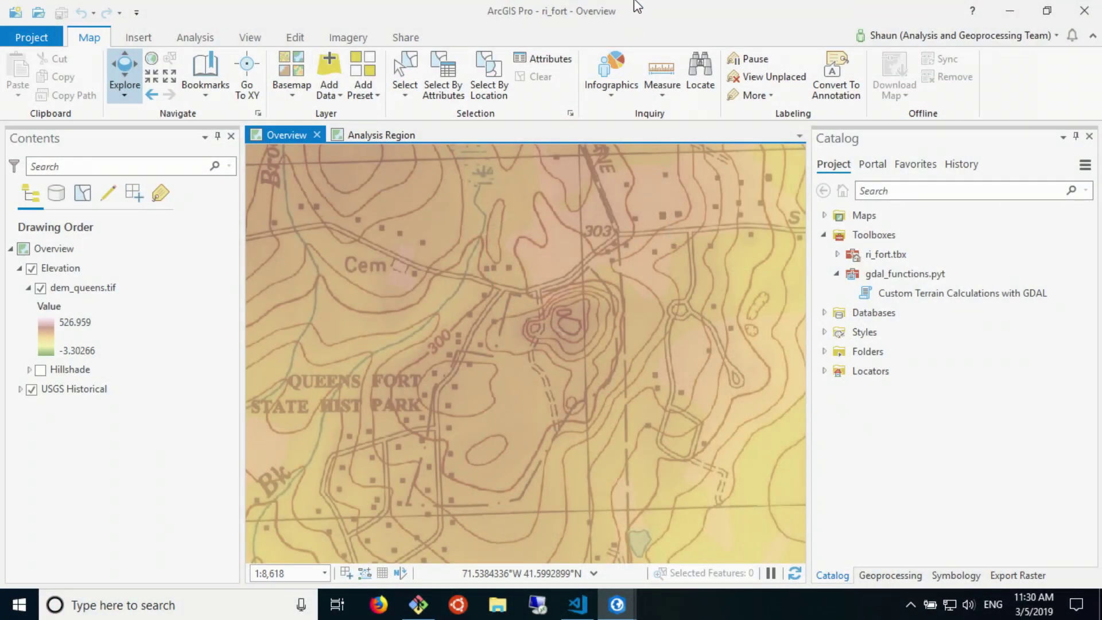
# Switch to the Analysis Region map and turn on the Imagery NAIP, Imagery Aerial and Slope layers.
pyautogui.moveTo(635, 4)
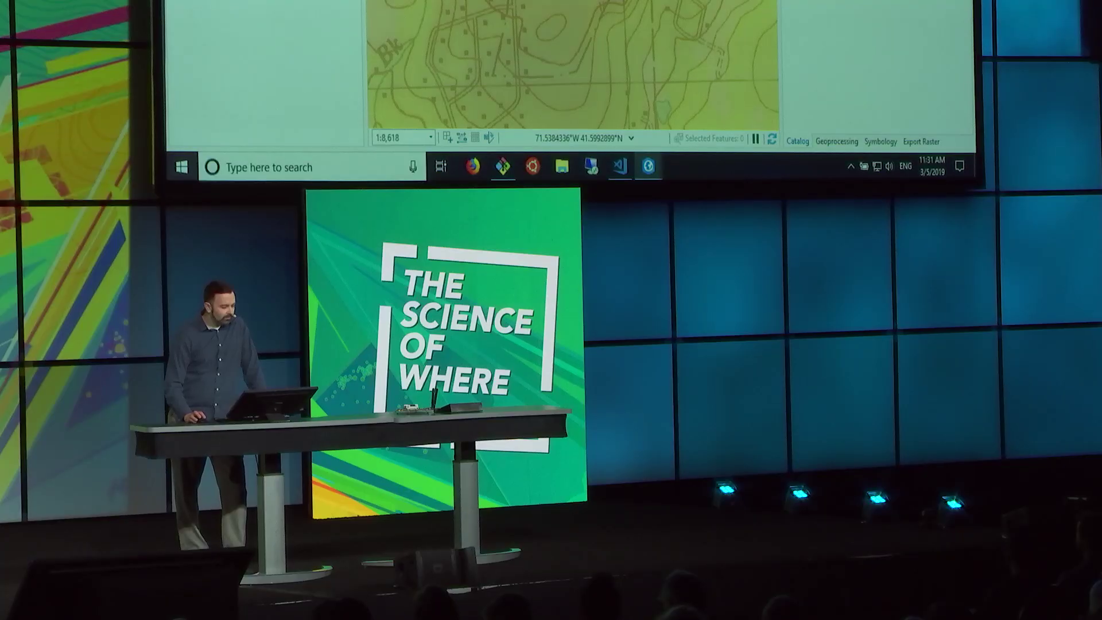
pyautogui.click(31, 384)
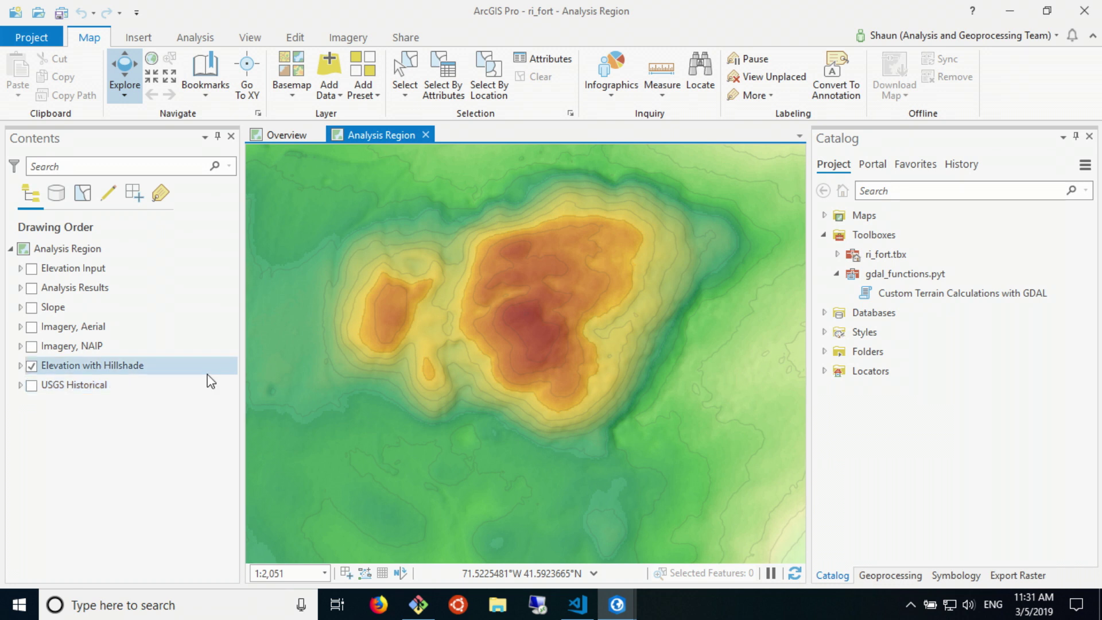
pyautogui.click(32, 346)
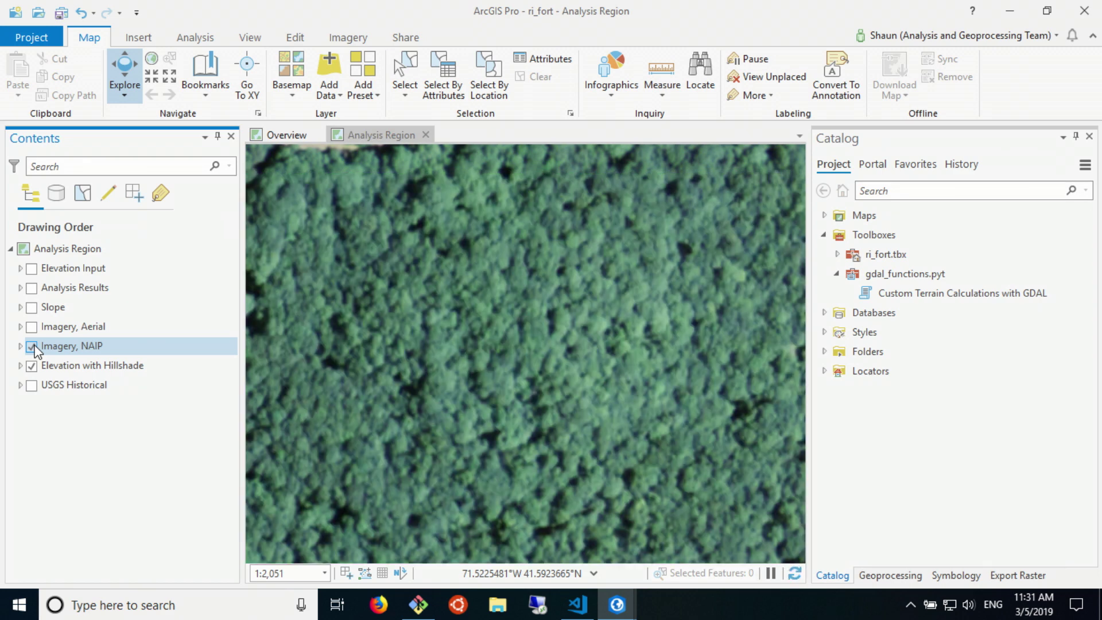
pyautogui.click(32, 327)
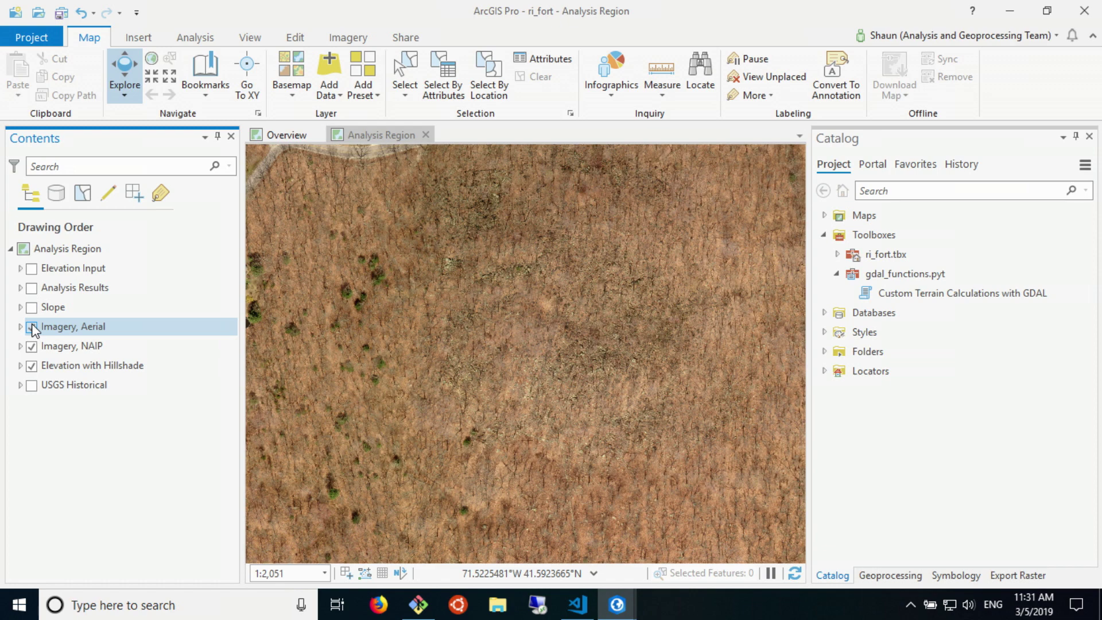
pyautogui.click(32, 308)
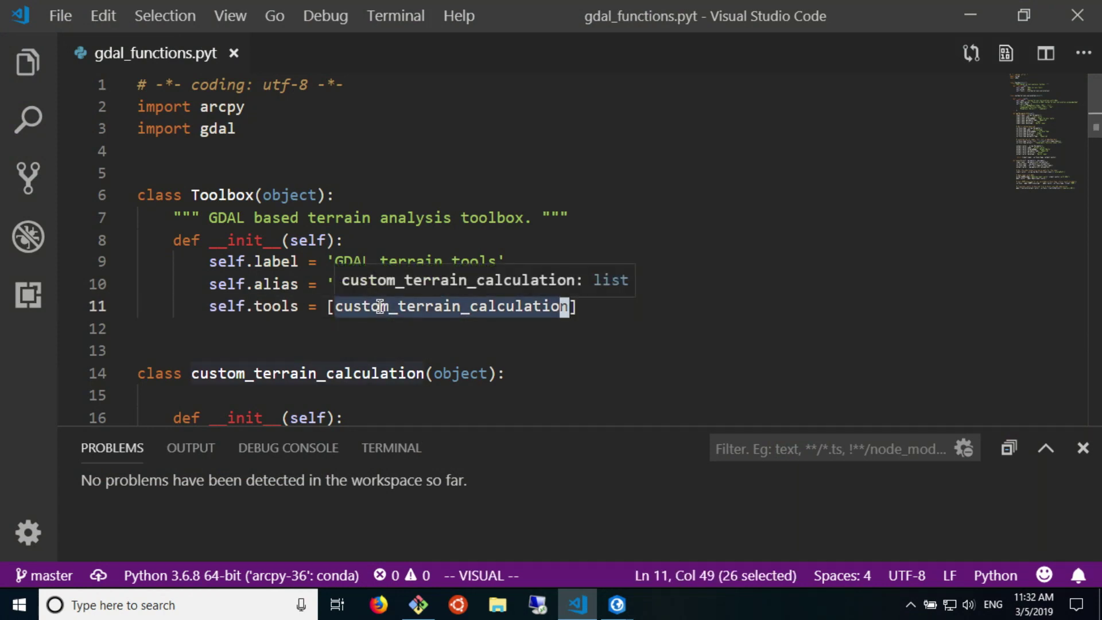
# Scroll through gdal_functions.pyt to read the toolbox's tool and parameter definitions.
pyautogui.scroll(-2, 379, 306)
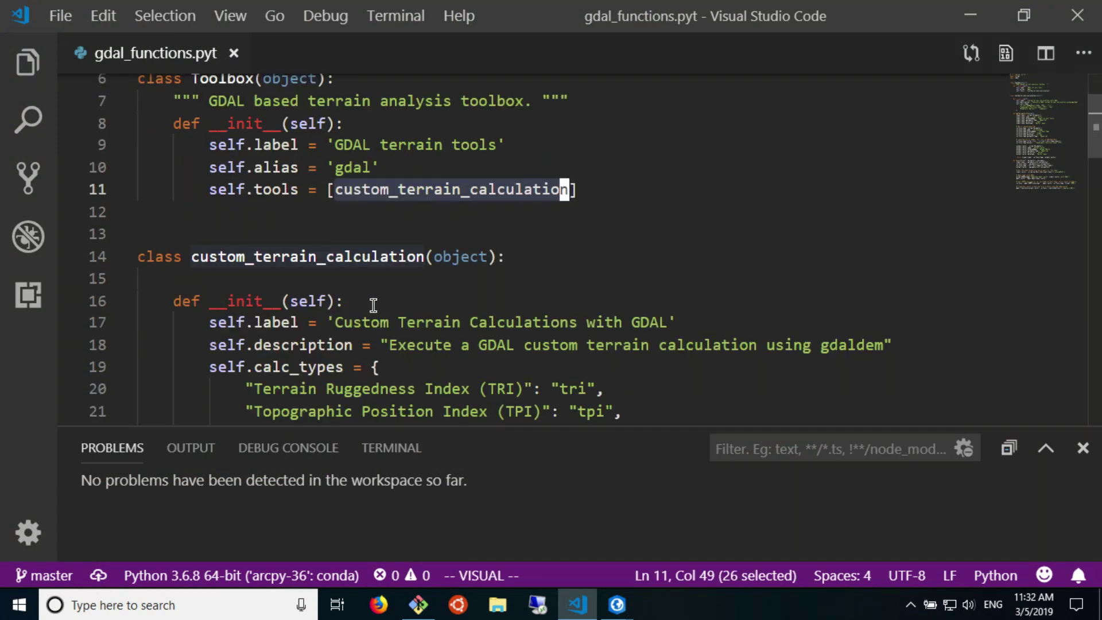
pyautogui.scroll(-1, 363, 308)
pyautogui.scroll(-1, 363, 308)
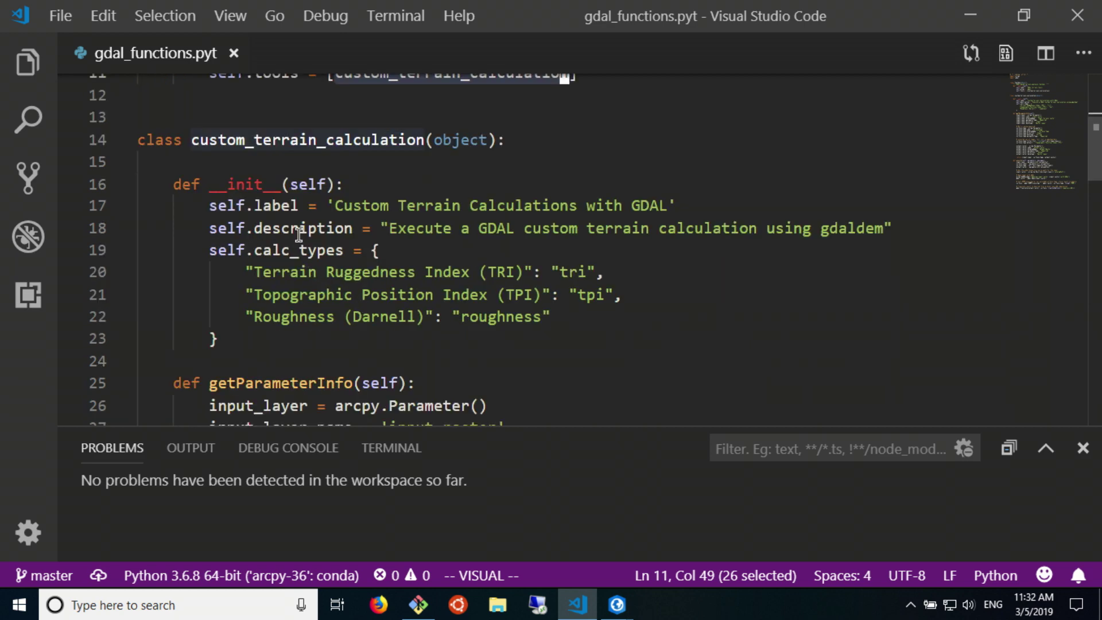
pyautogui.moveTo(300, 253)
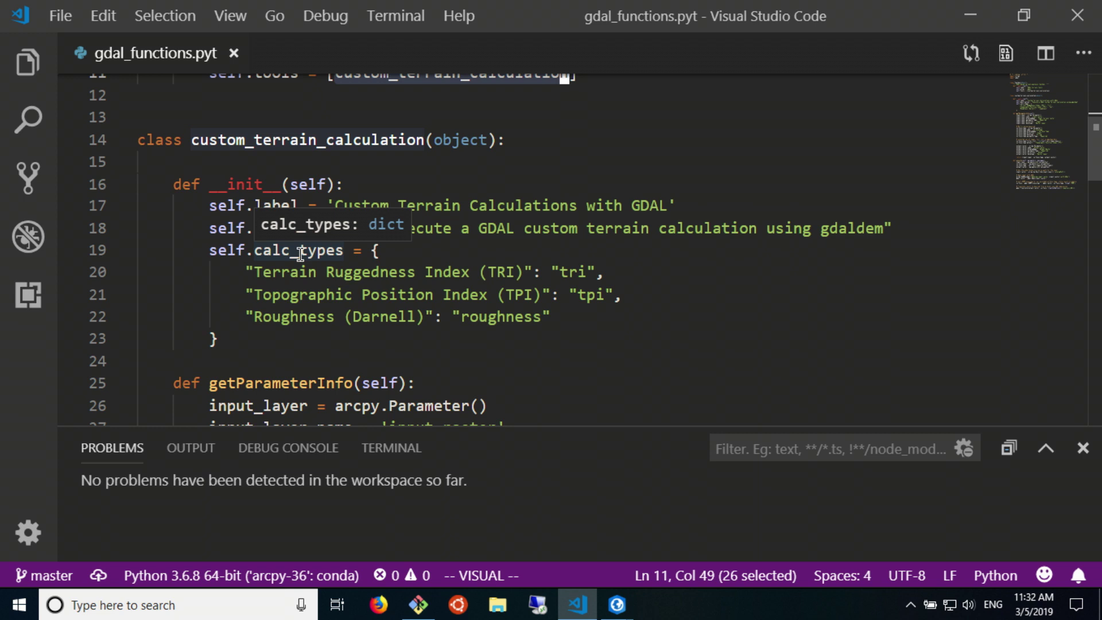
pyautogui.scroll(-3, 301, 253)
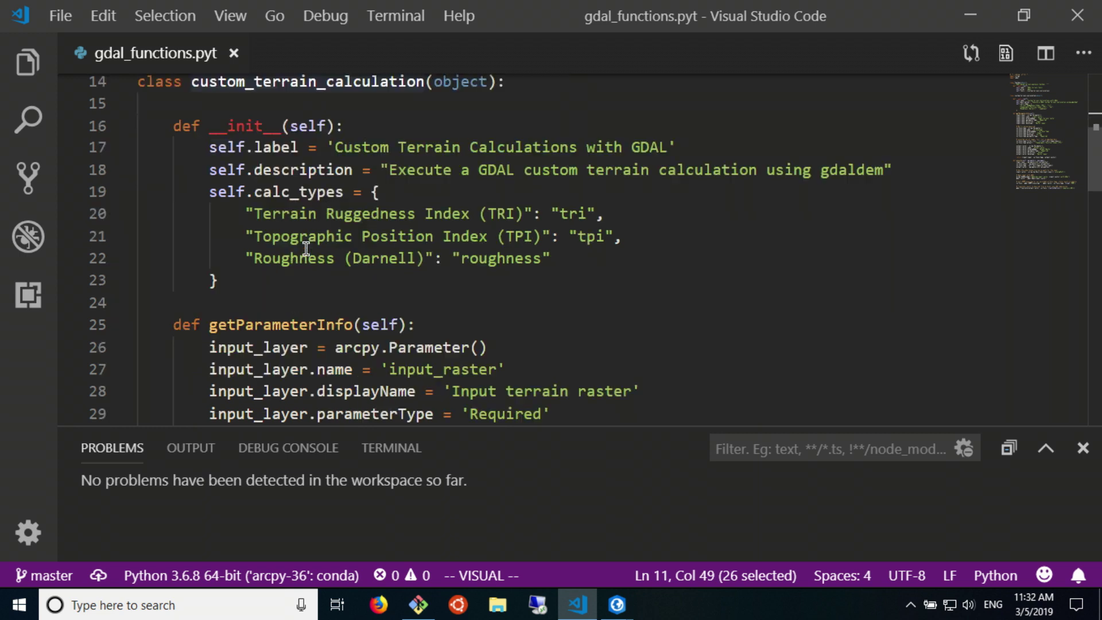
pyautogui.moveTo(303, 225)
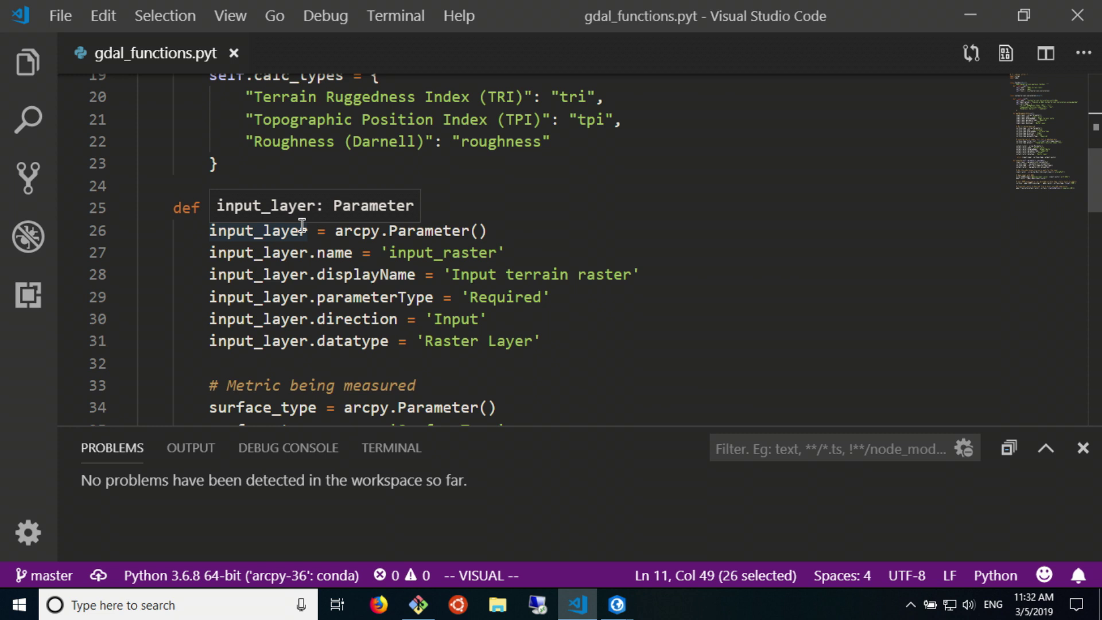
pyautogui.scroll(-1, 302, 226)
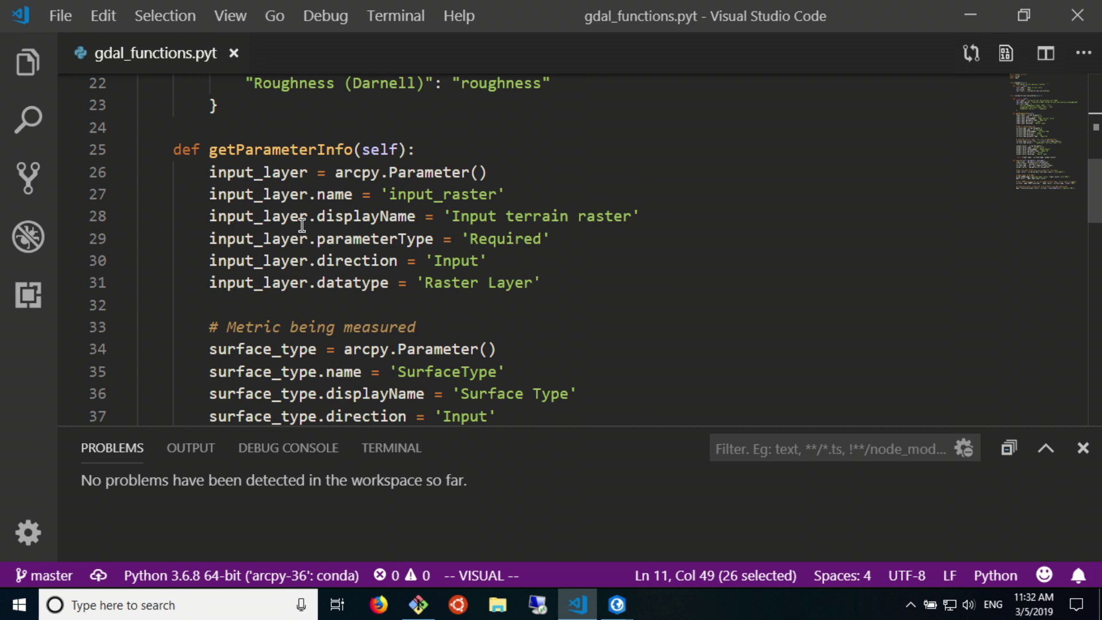
pyautogui.scroll(-3, 302, 225)
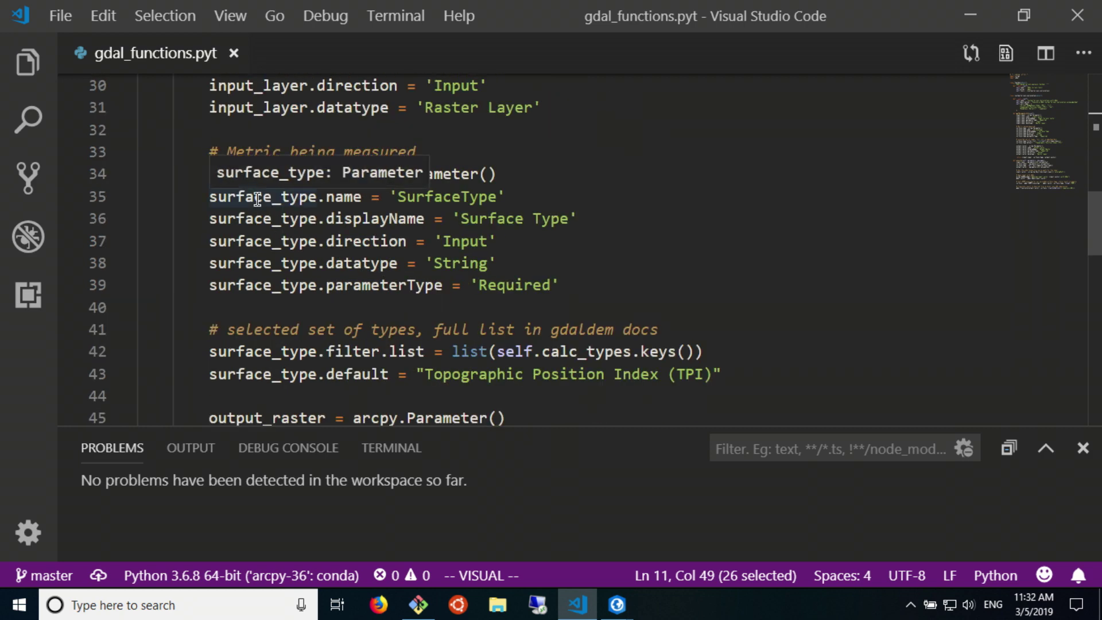
# Highlight every use of surface_type and output_raster in the code.
pyautogui.doubleClick(257, 199)
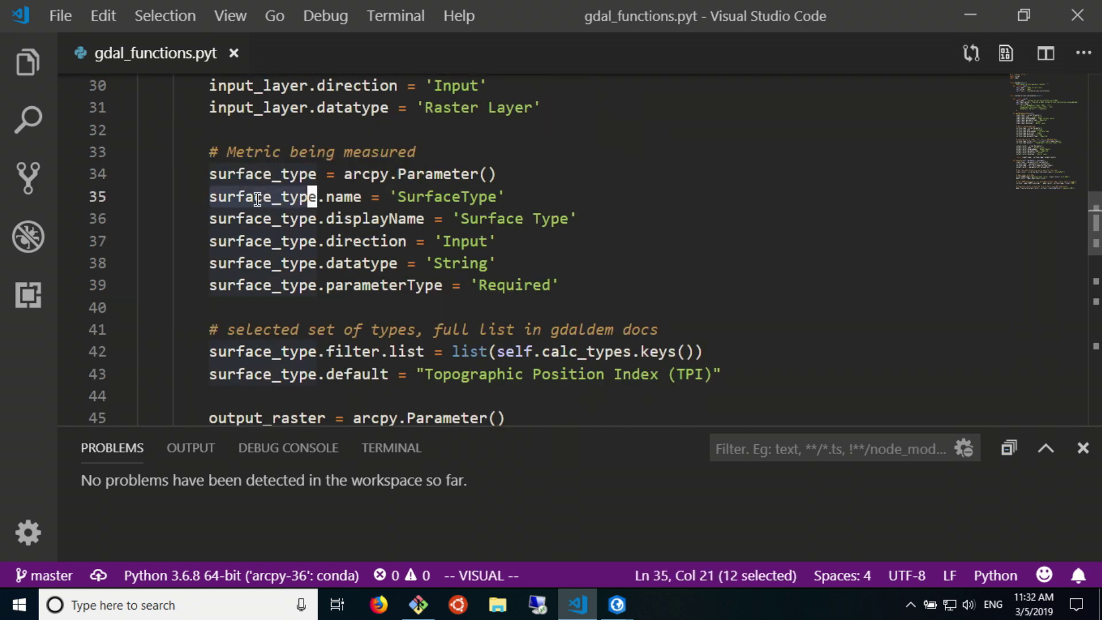
pyautogui.scroll(-3, 258, 230)
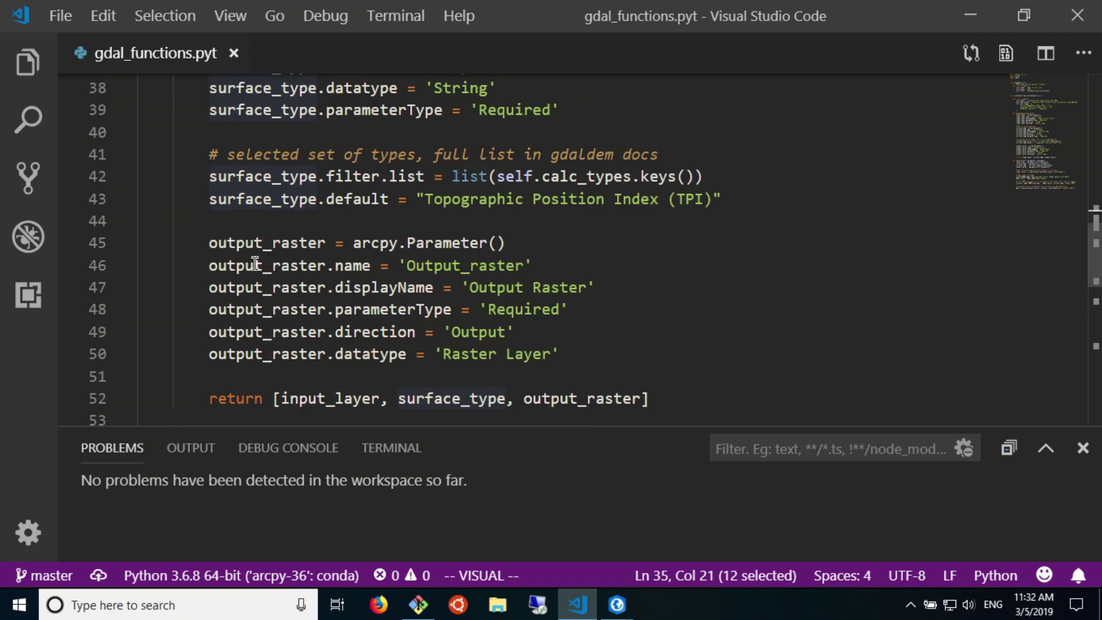
pyautogui.doubleClick(255, 264)
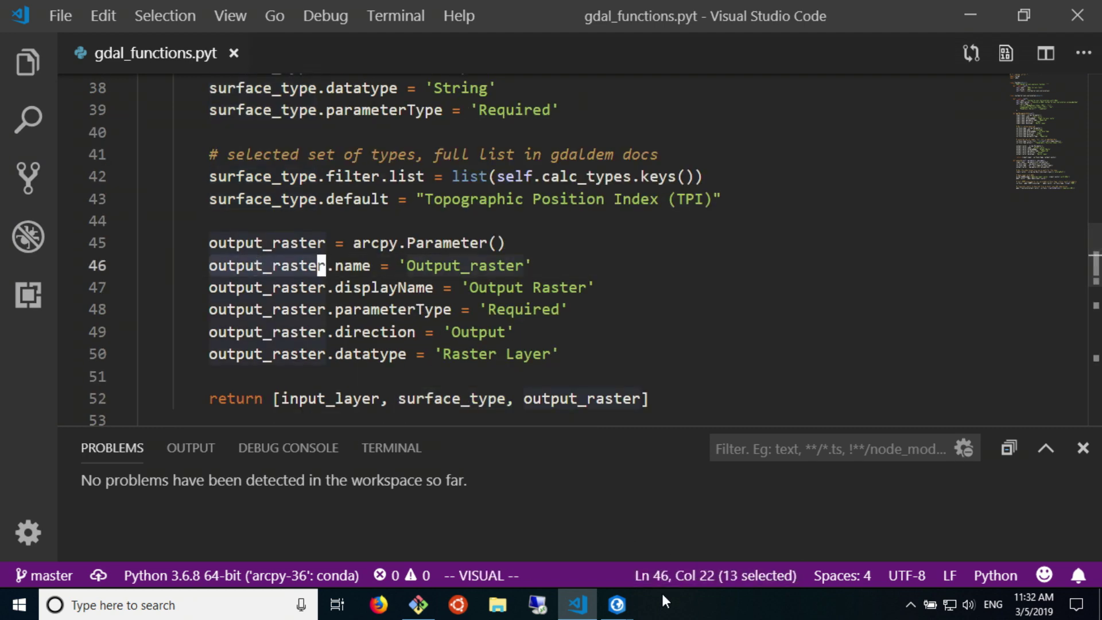
pyautogui.click(624, 601)
# In the ri_fort project, open the Custom Terrain Calculations with GDAL tool from Catalog, then return to the code.
pyautogui.click(529, 534)
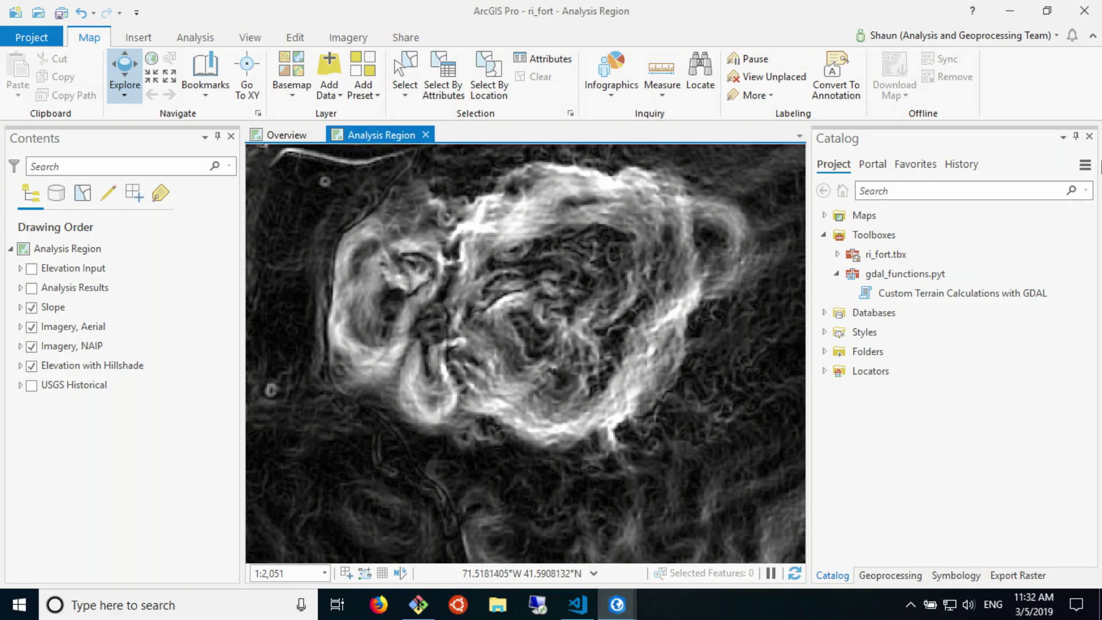
pyautogui.doubleClick(988, 293)
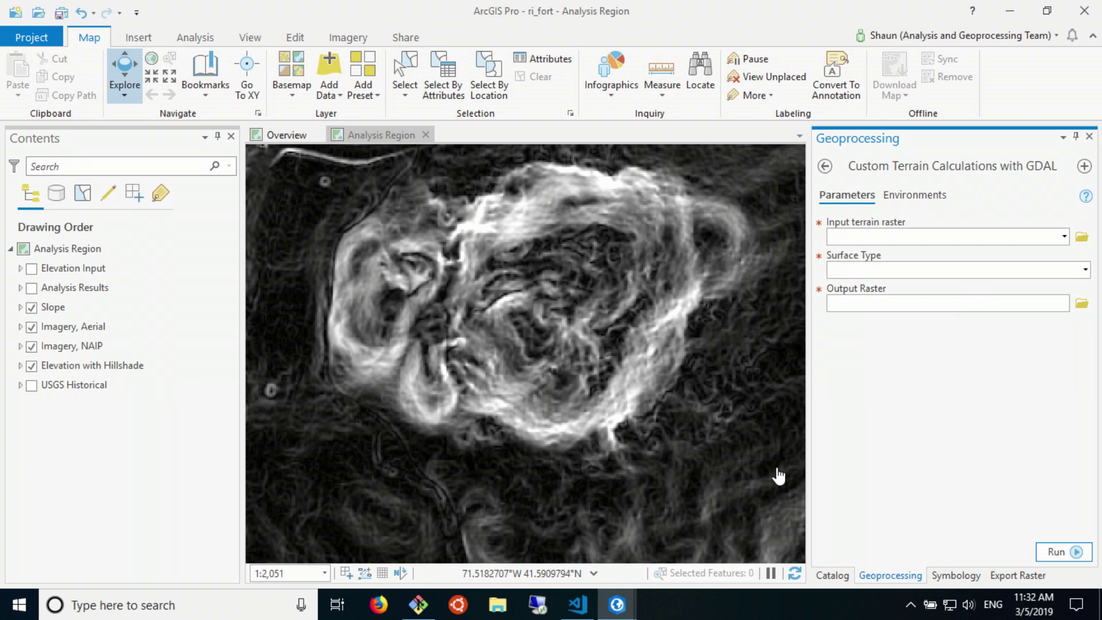
pyautogui.hotkey('alt', 'Tab')
pyautogui.scroll(-4, 440, 418)
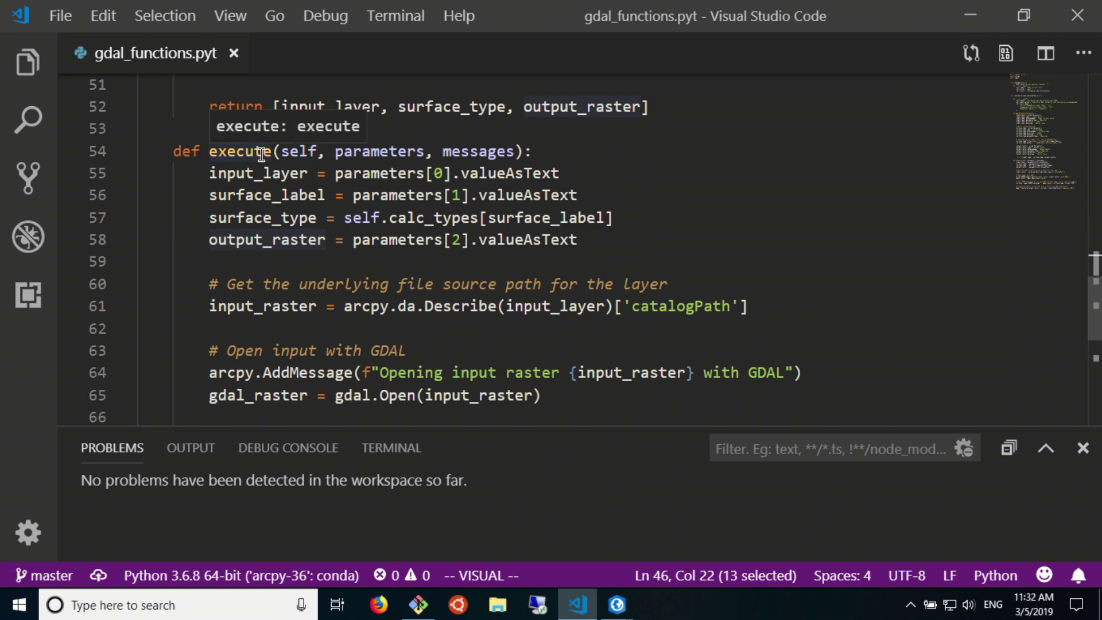
# Scroll to the execute method and highlight its gdal.Open call, then return to the ri_fort project.
pyautogui.scroll(-2, 263, 290)
pyautogui.scroll(-1, 262, 290)
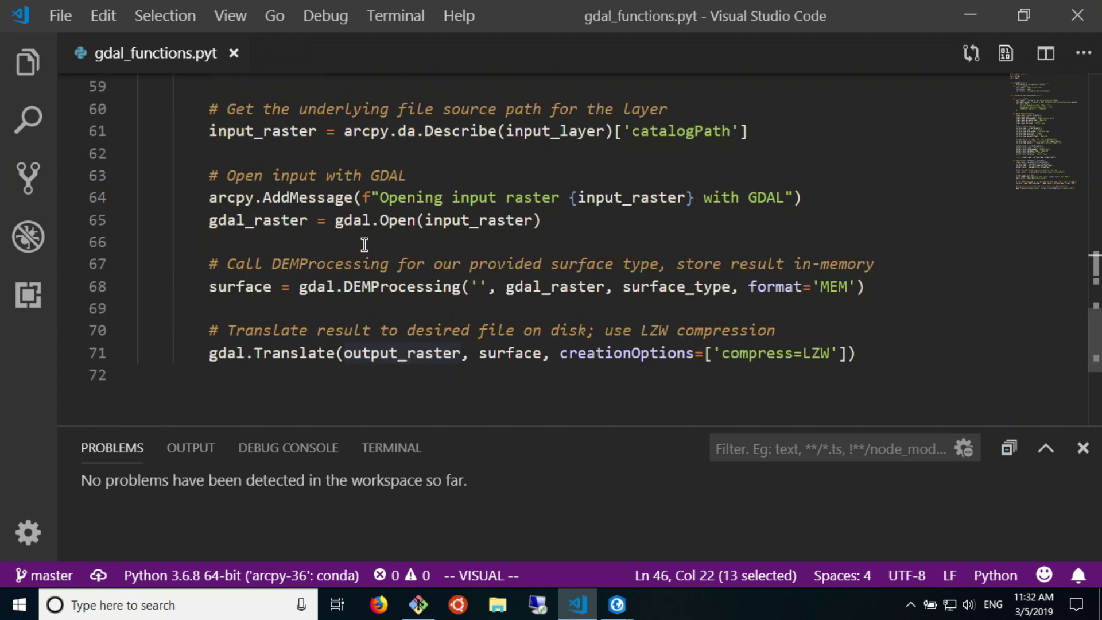
pyautogui.doubleClick(396, 220)
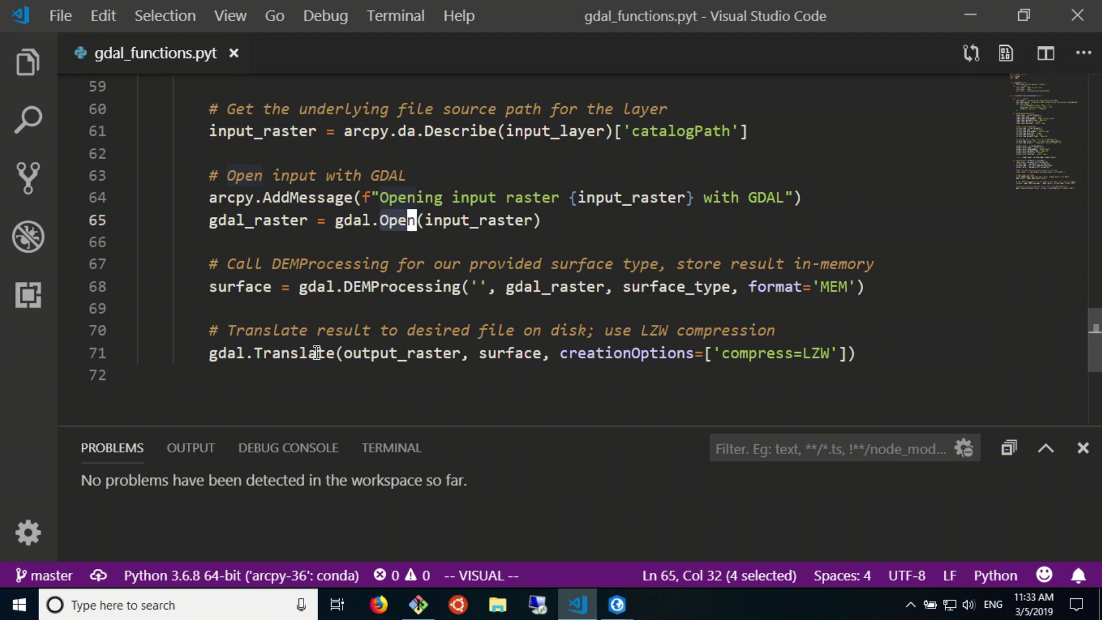
pyautogui.click(616, 605)
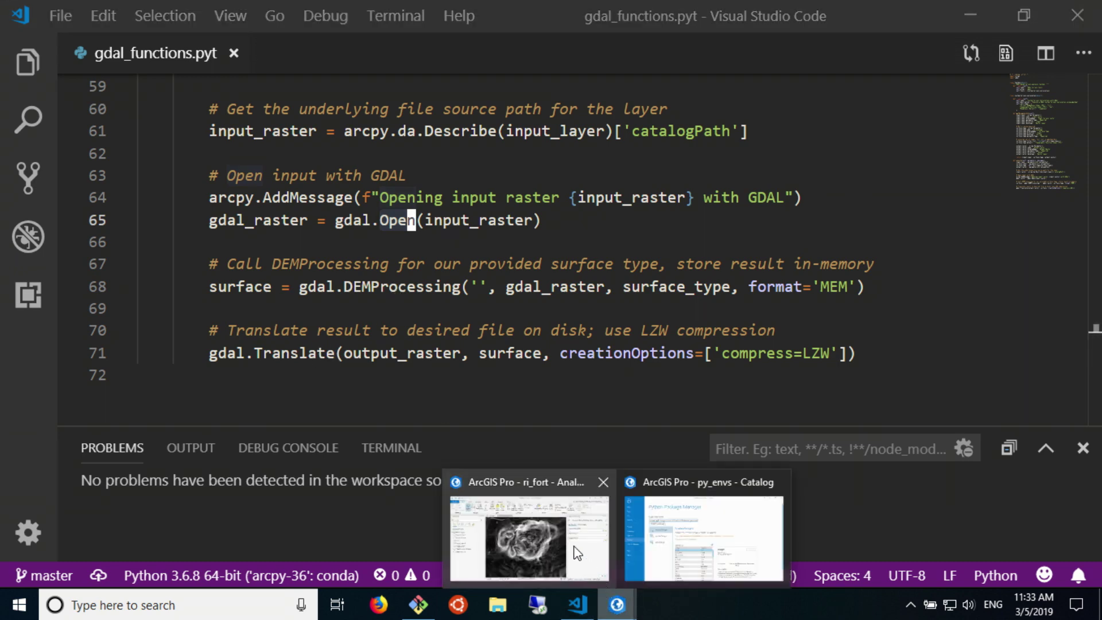
pyautogui.click(577, 554)
# Set the Queen's Fort Region elevation as the input terrain raster and open the Surface Type list.
pyautogui.click(1054, 236)
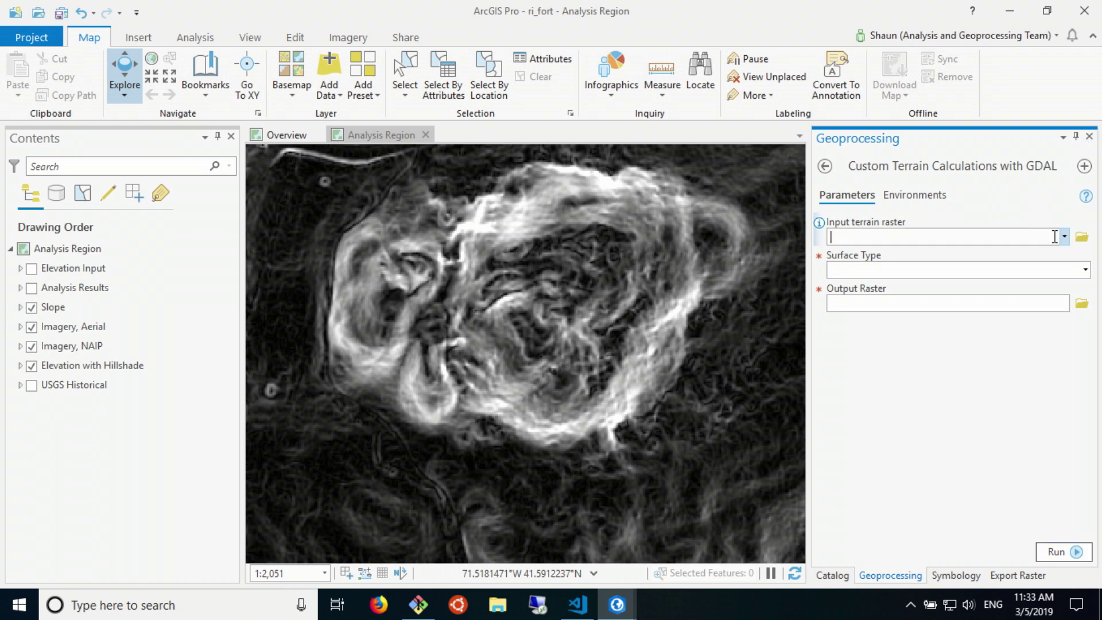
pyautogui.click(1064, 236)
pyautogui.click(1038, 250)
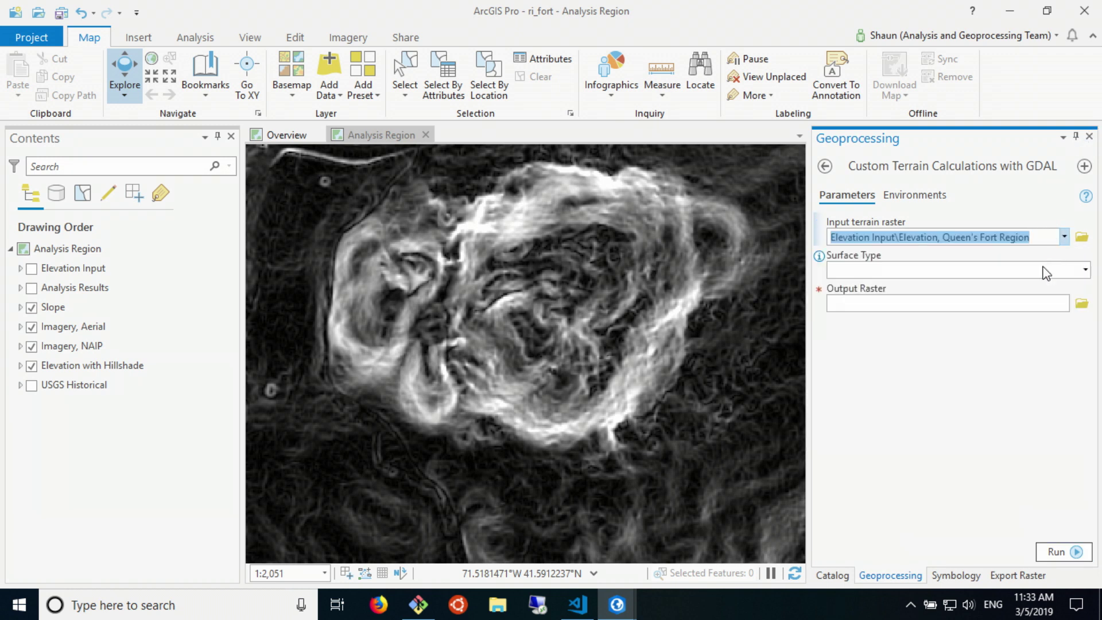
pyautogui.click(1084, 270)
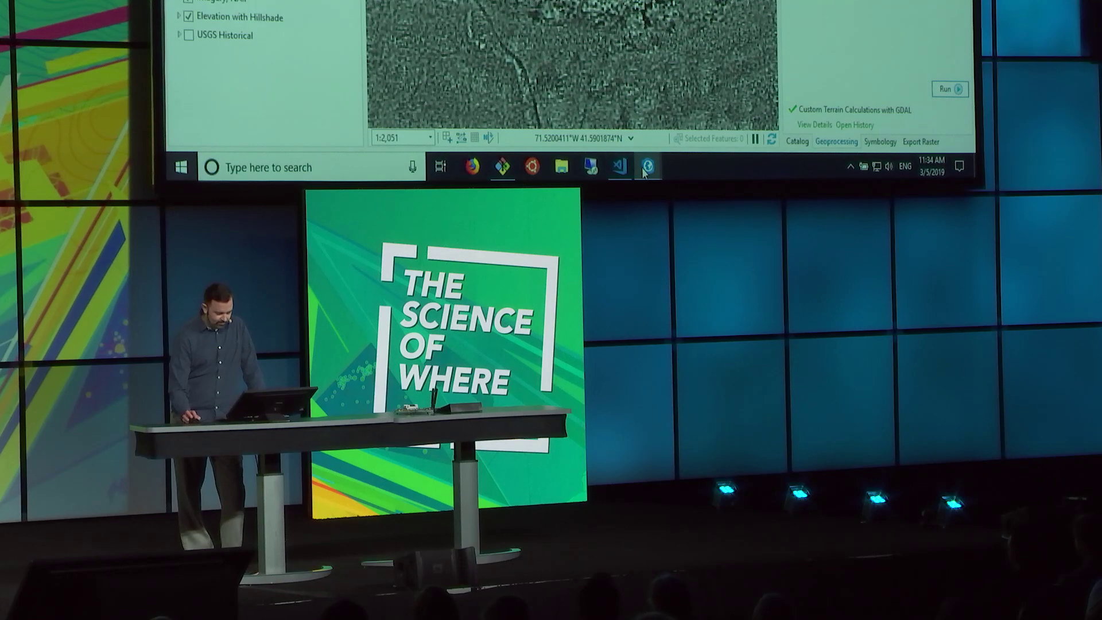
# Bring the py_envs project forward and open Manage Environments in the Python Package Manager.
pyautogui.moveTo(637, 166)
pyautogui.click(689, 125)
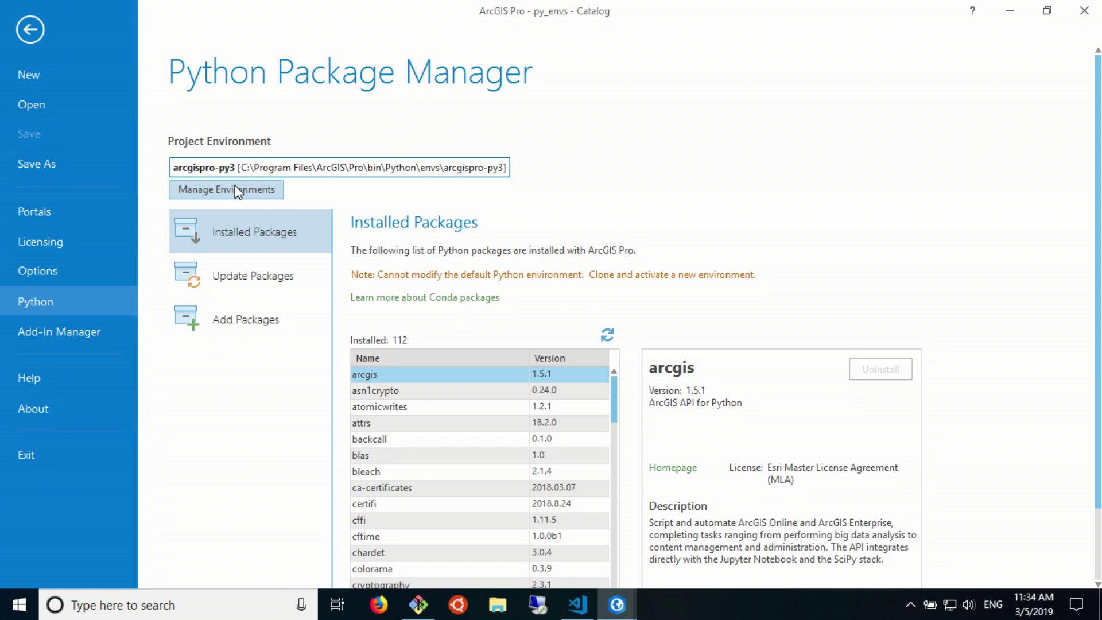
pyautogui.click(237, 193)
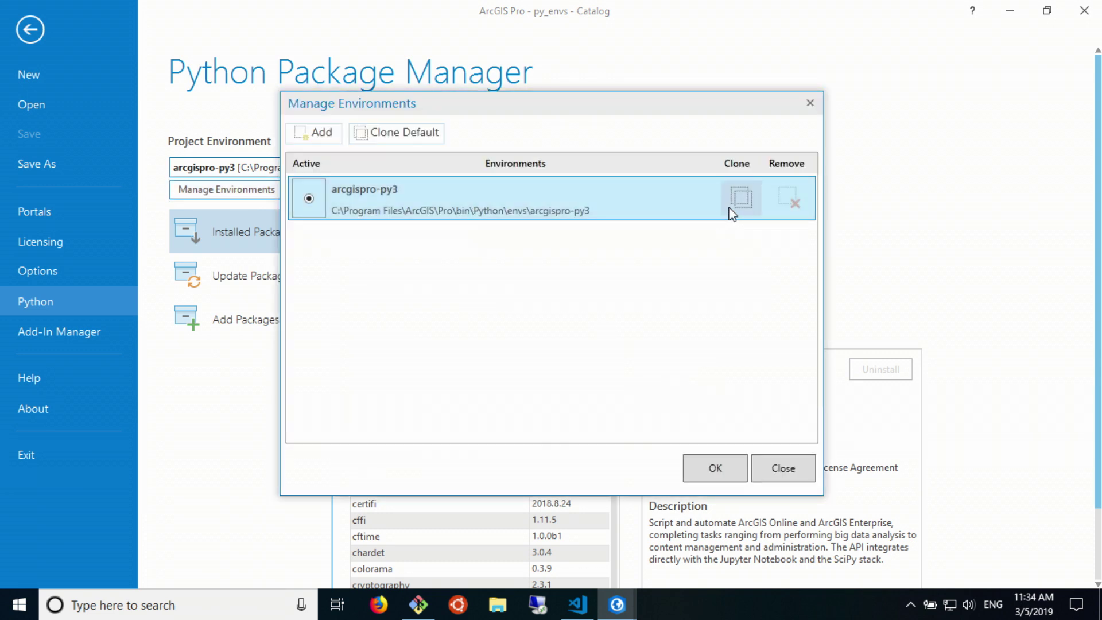
# Clone the arcgispro-py3 environment as arcgispro-py3-clone into the c:\workspace folder.
pyautogui.click(731, 204)
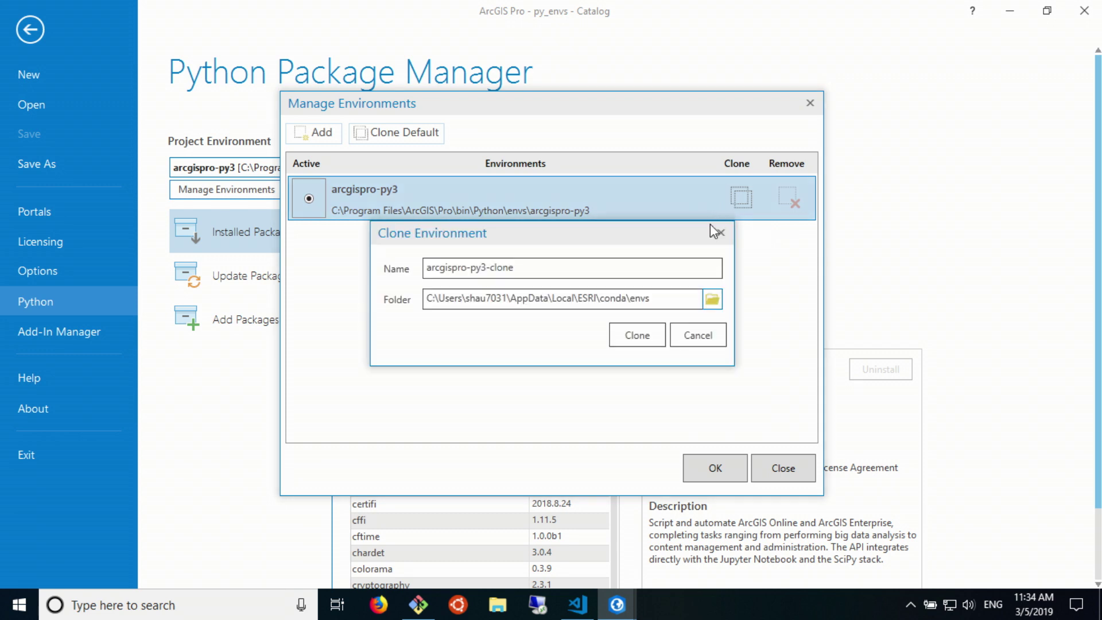
pyautogui.click(711, 300)
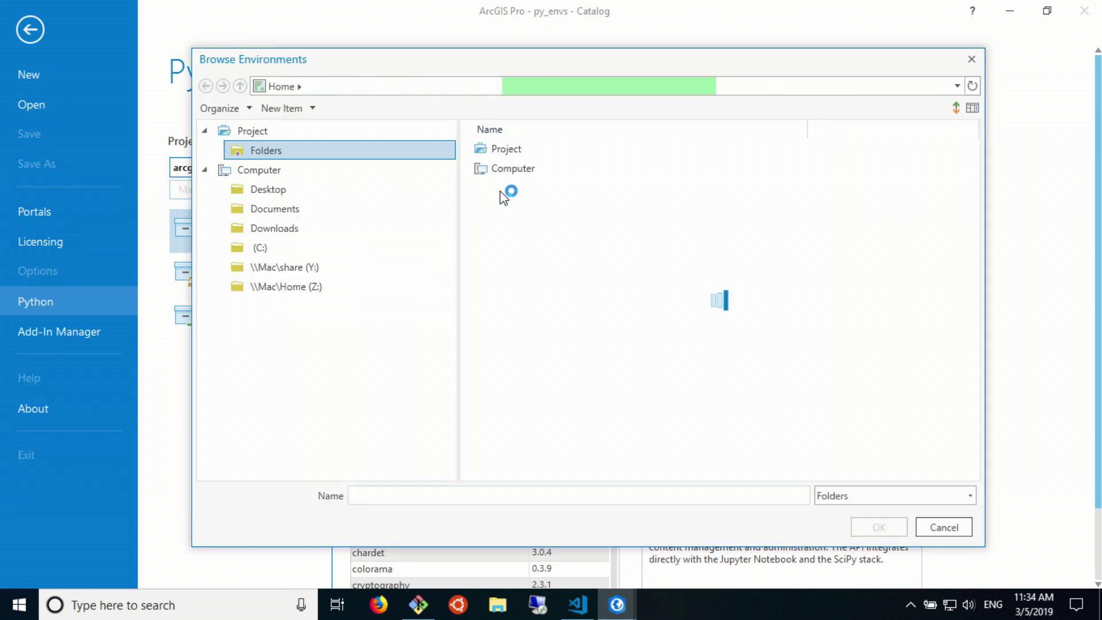
pyautogui.click(578, 441)
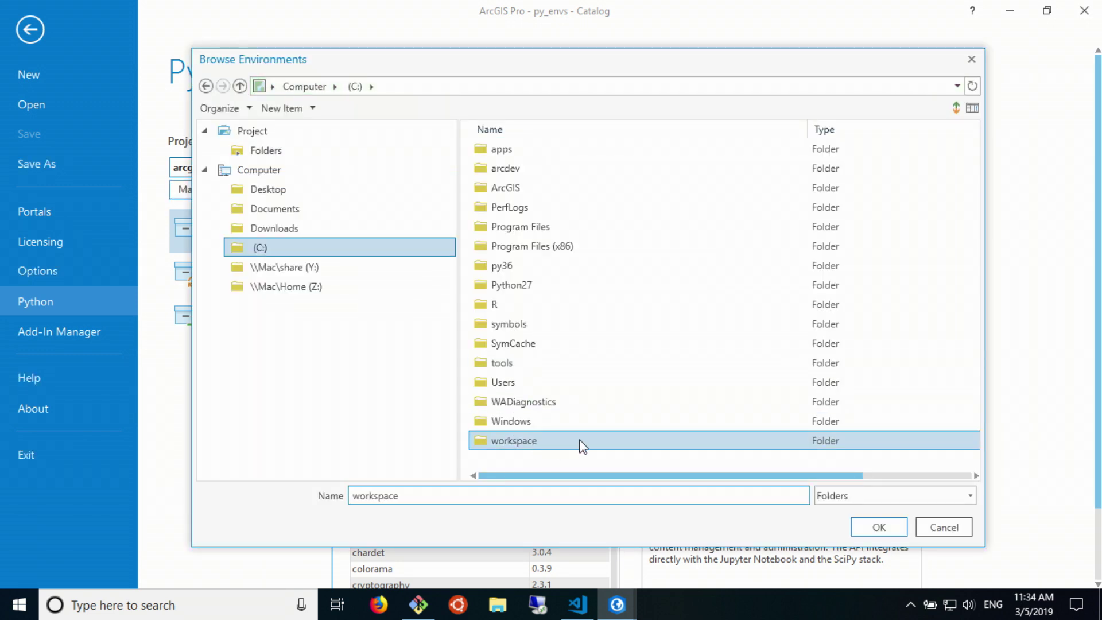
pyautogui.click(888, 523)
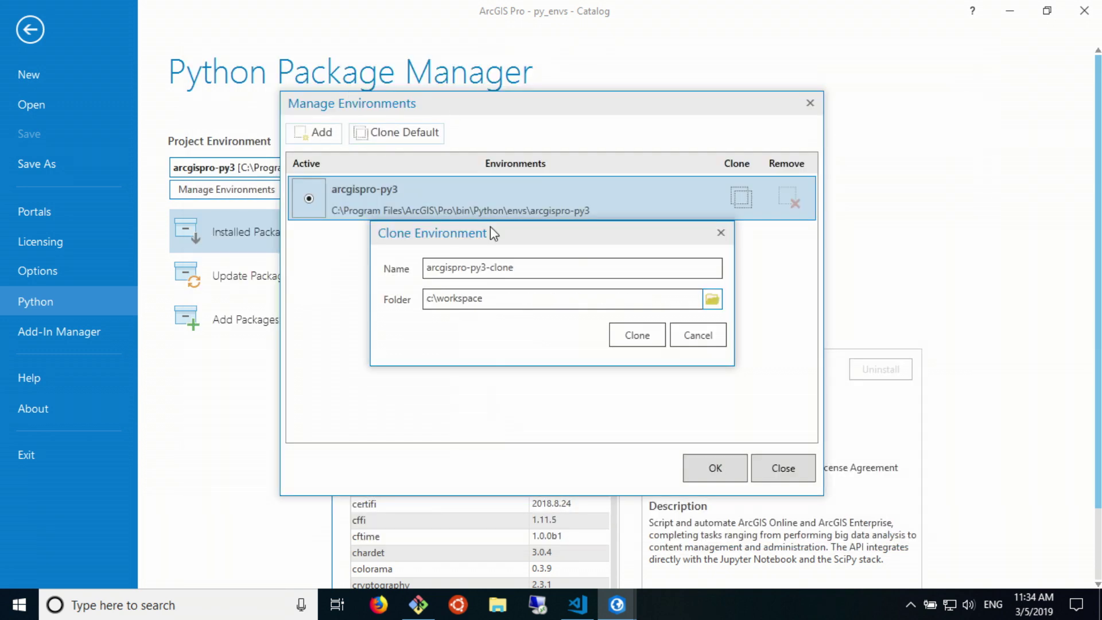
pyautogui.click(546, 273)
pyautogui.click(637, 335)
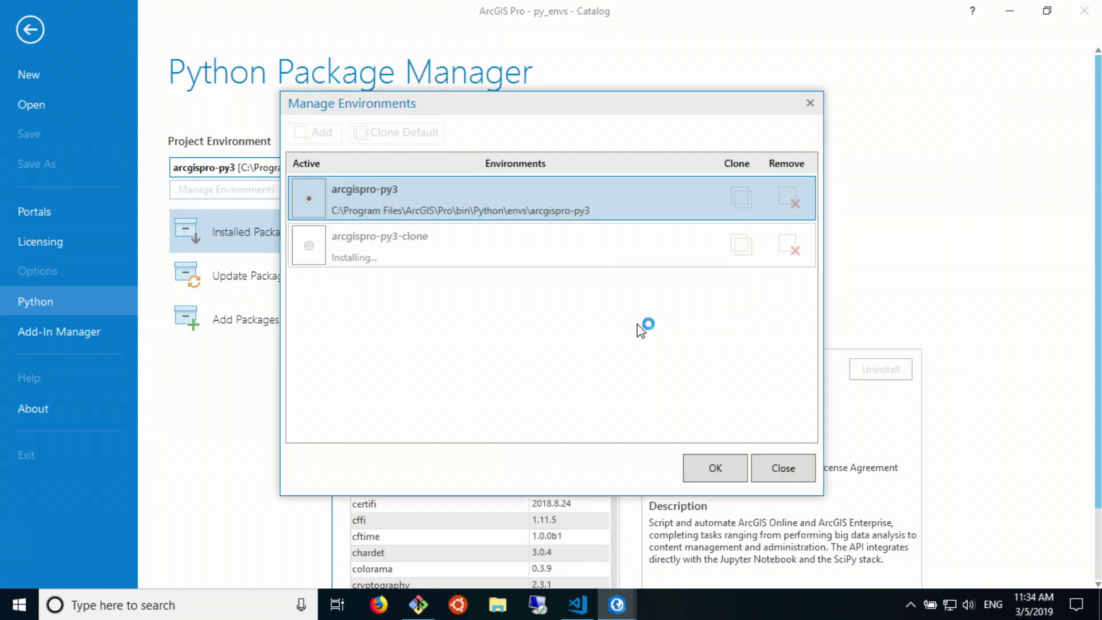